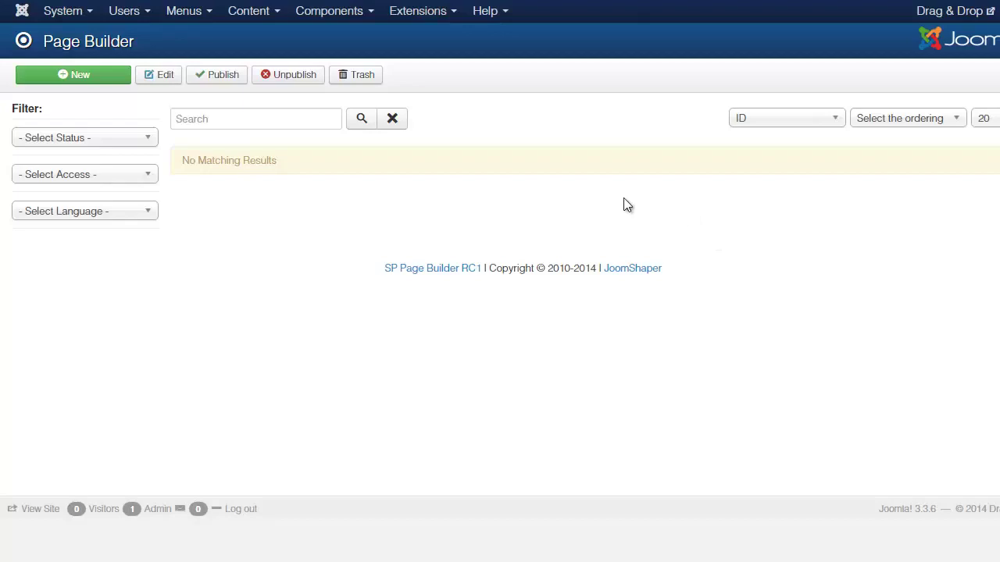
- Start a new page in SP Page Builder
{"action": "left_click", "coordinate": [349, 15]}
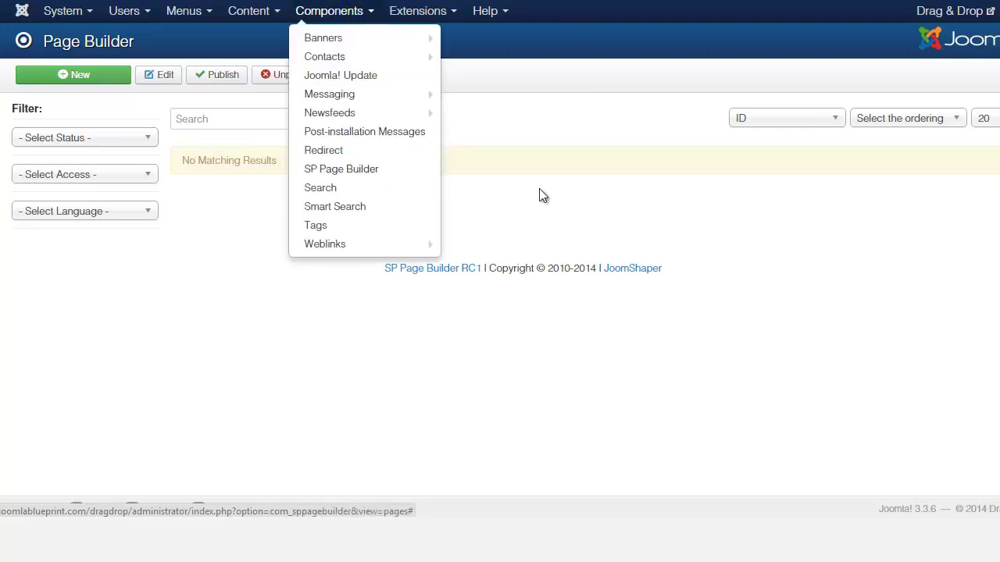
{"action": "left_click", "coordinate": [228, 230]}
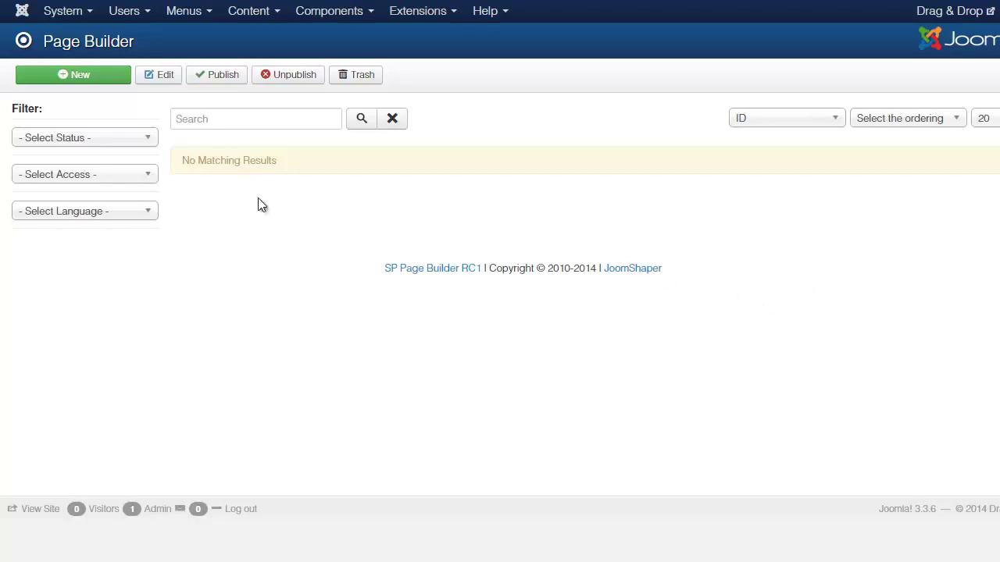
{"action": "left_click", "coordinate": [78, 74]}
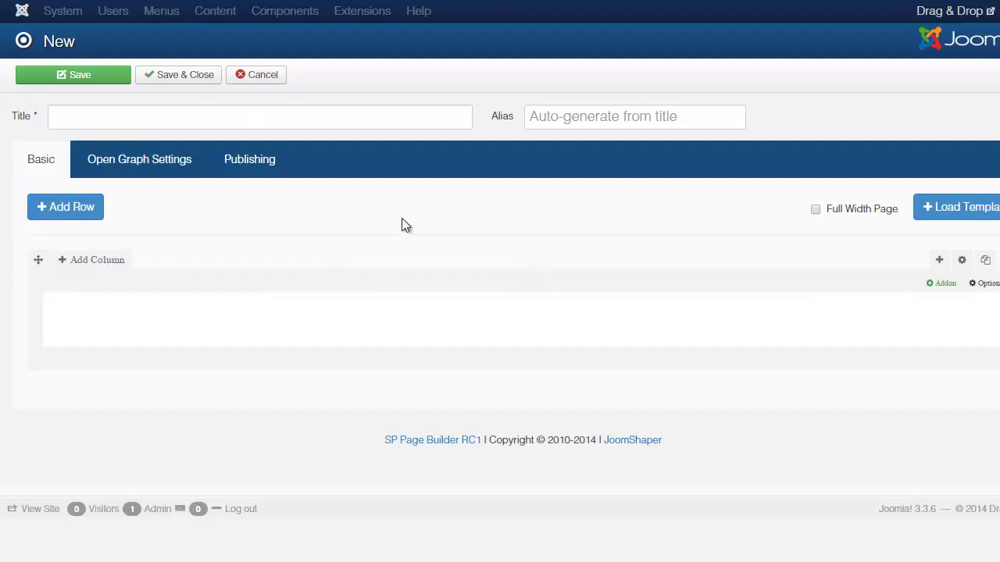
- Review the new page's Open Graph and publishing settings, including the status and access options, and return to the basic layout settings
{"action": "left_click", "coordinate": [126, 160]}
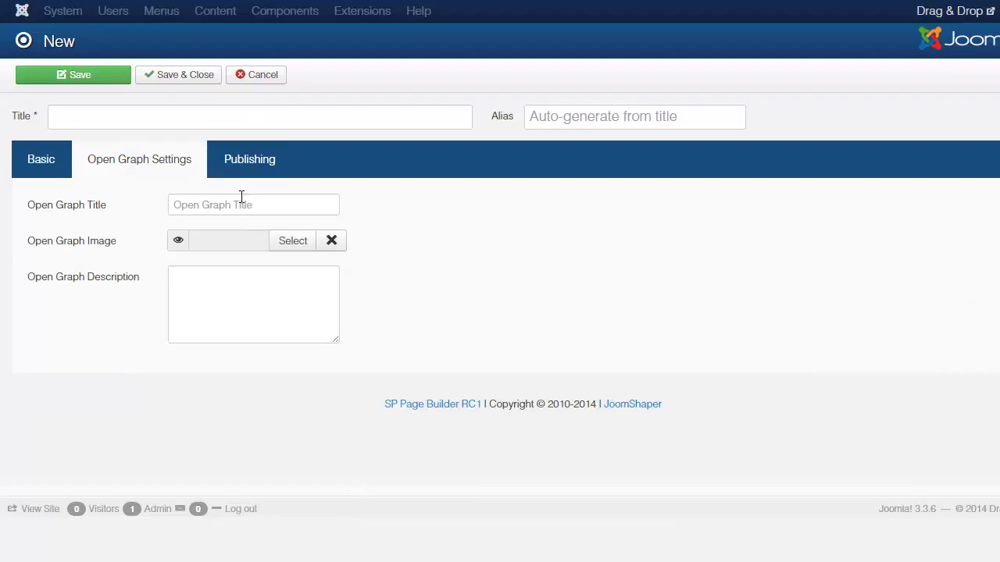
{"action": "left_click", "coordinate": [252, 163]}
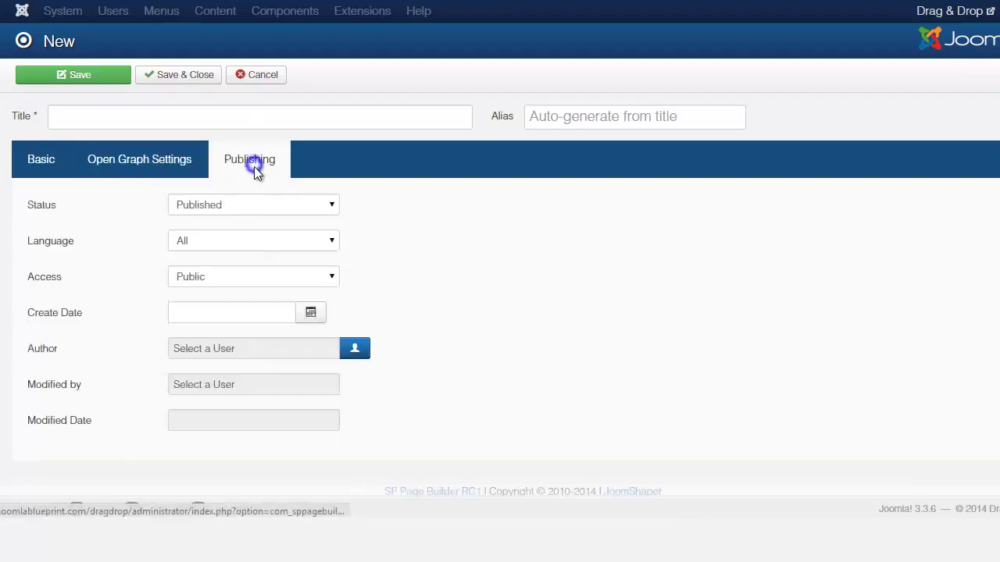
{"action": "left_click", "coordinate": [281, 207]}
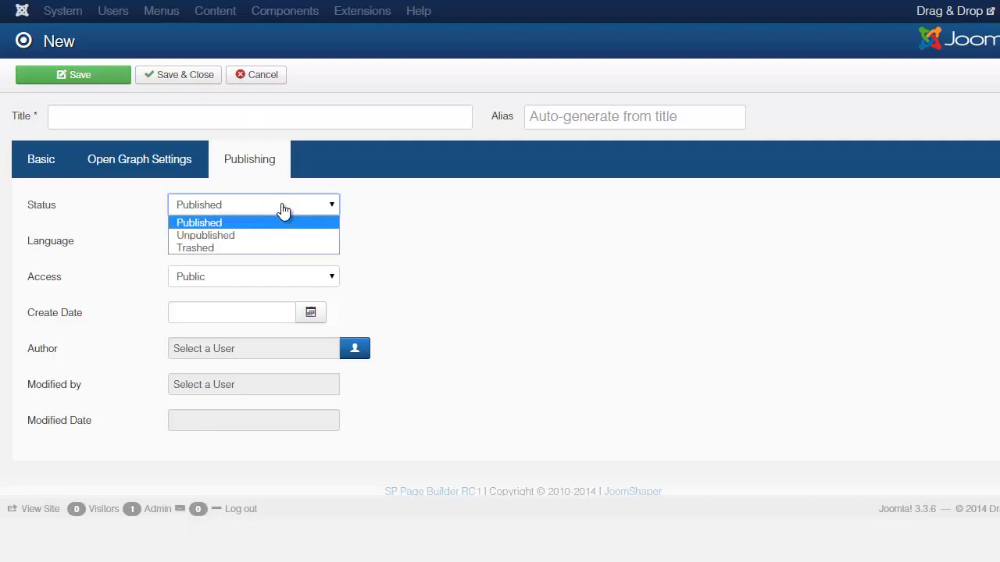
{"action": "left_click", "coordinate": [282, 206]}
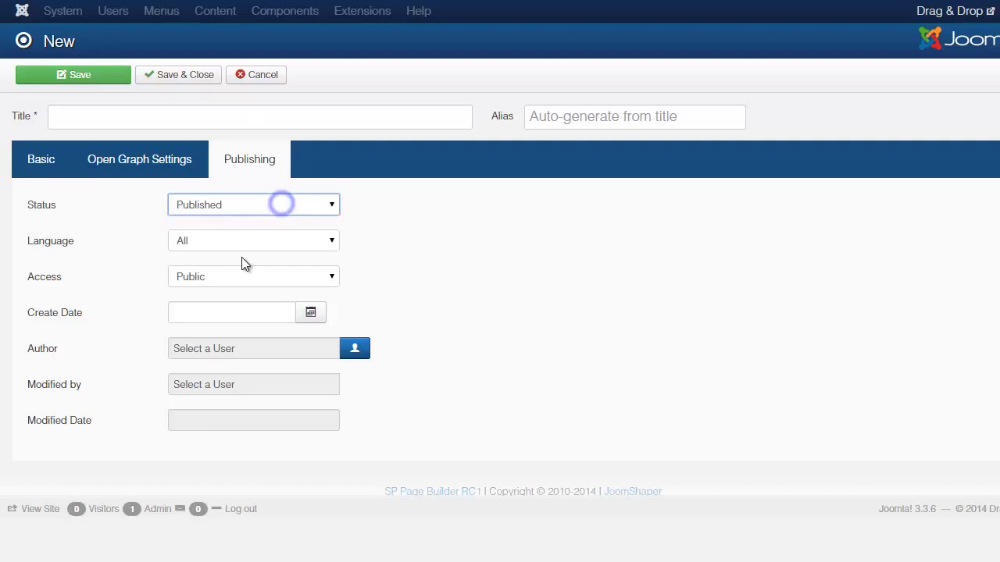
{"action": "left_click", "coordinate": [219, 279]}
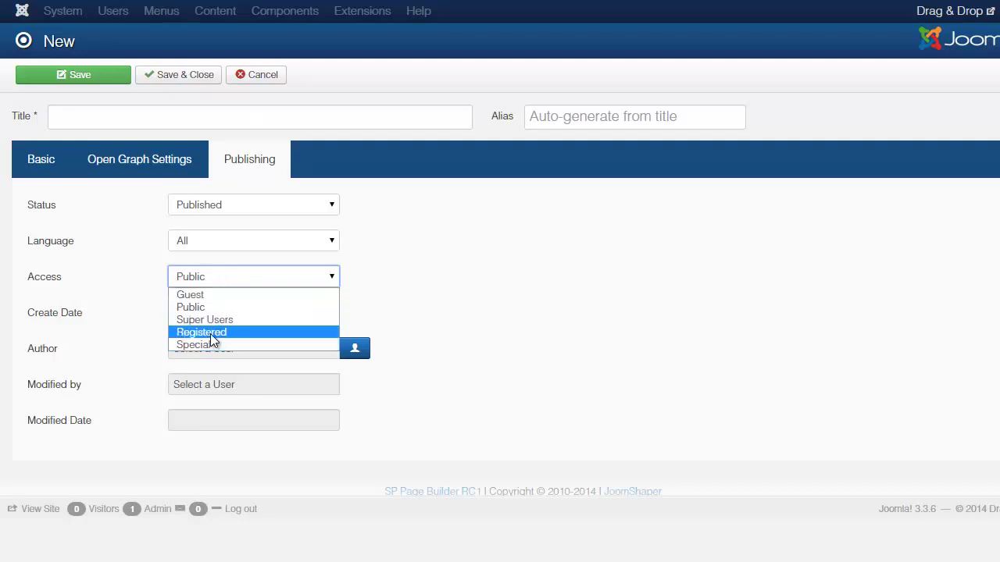
{"action": "left_click", "coordinate": [461, 300]}
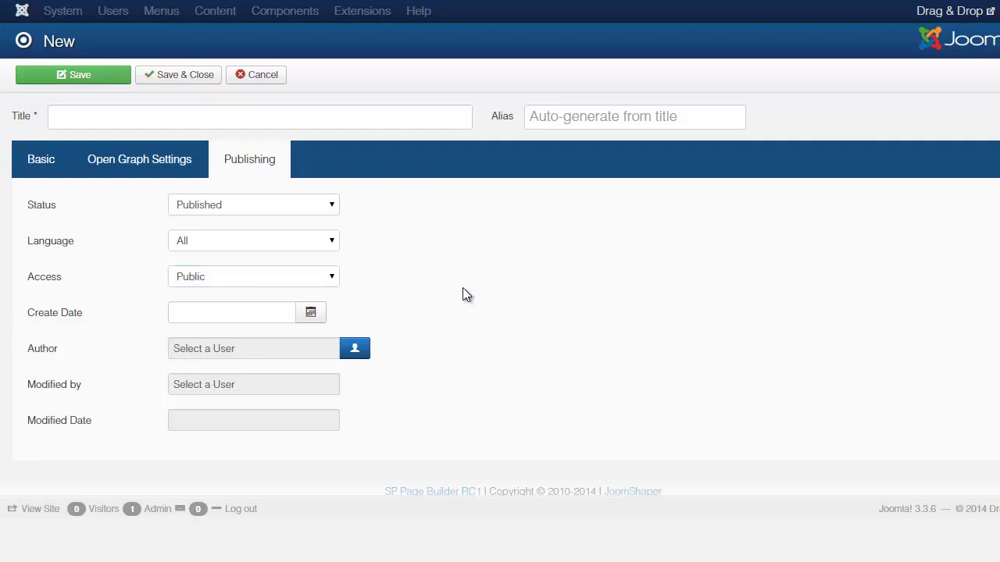
{"action": "left_click", "coordinate": [241, 276]}
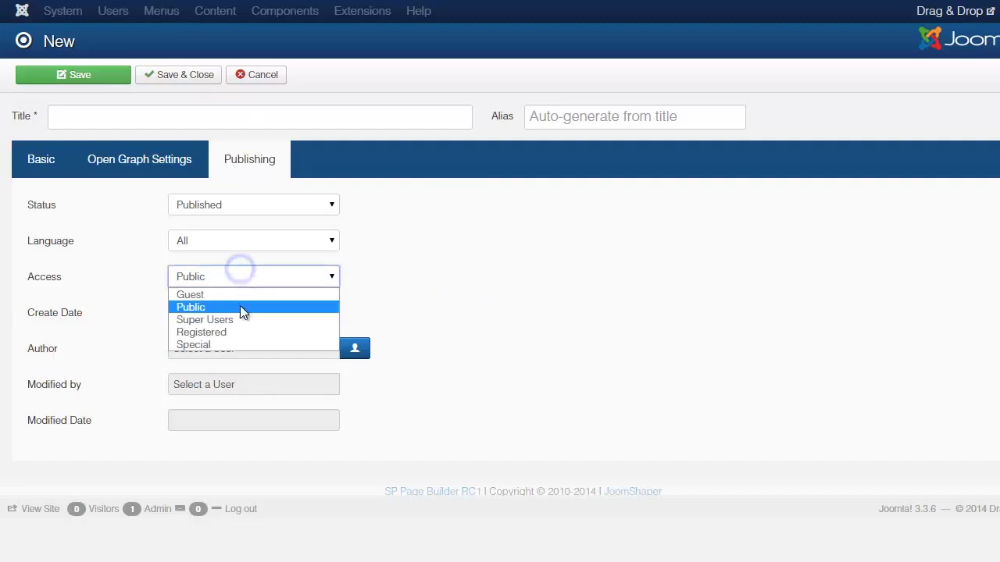
{"action": "left_click", "coordinate": [434, 293]}
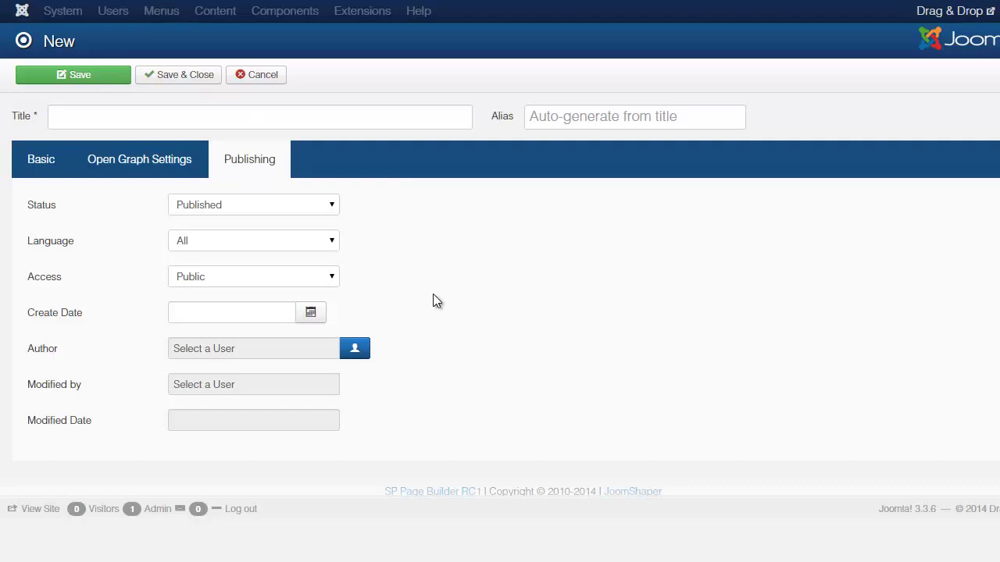
{"action": "left_click", "coordinate": [43, 160]}
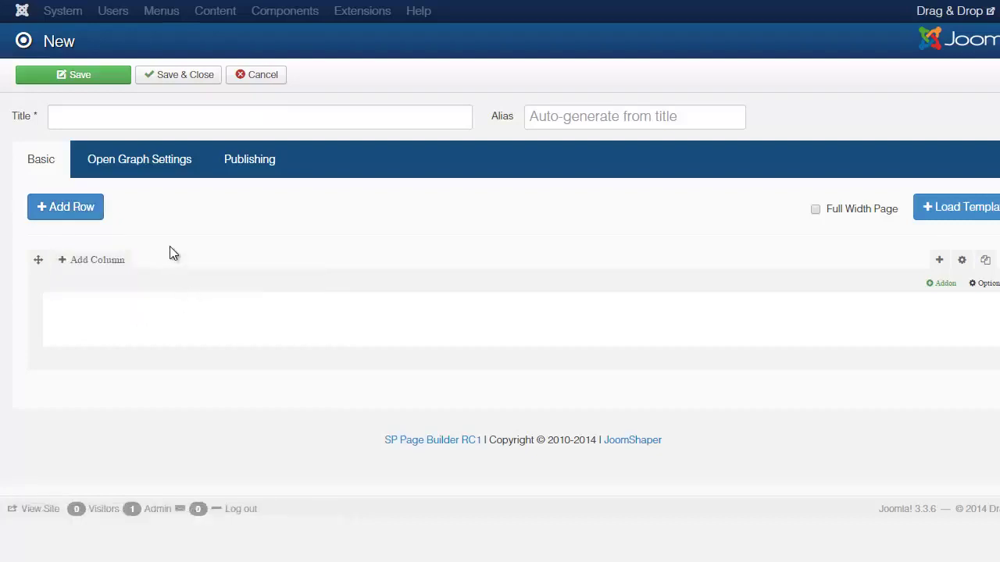
- Examine Bootstrap's scaffolding documentation on the default grid, offset and nested columns, and the fluid grid, plus the Helix template layout
{"action": "mouse_move", "coordinate": [69, 268]}
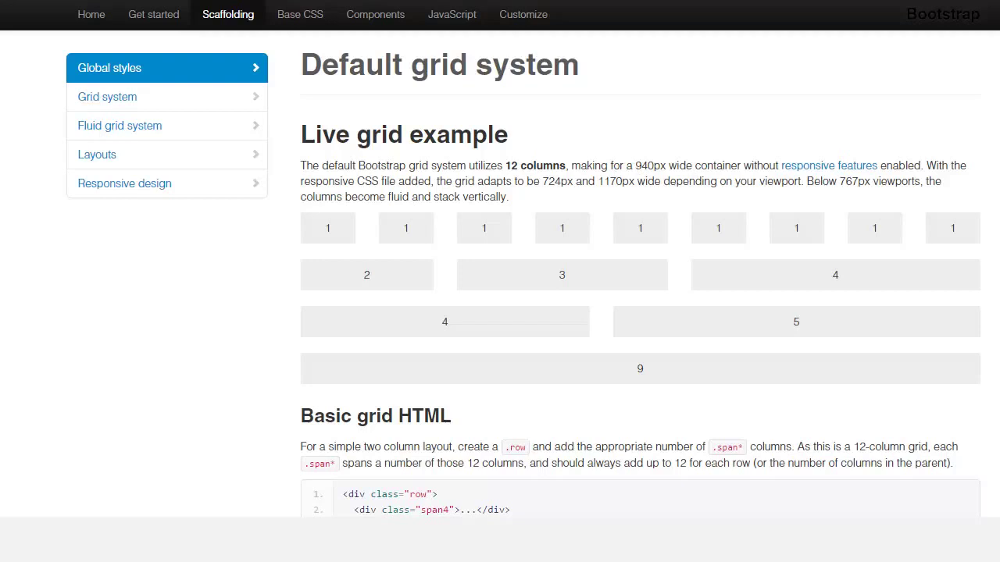
{"action": "scroll", "coordinate": [640, 281], "scroll_direction": "down", "scroll_amount": 3}
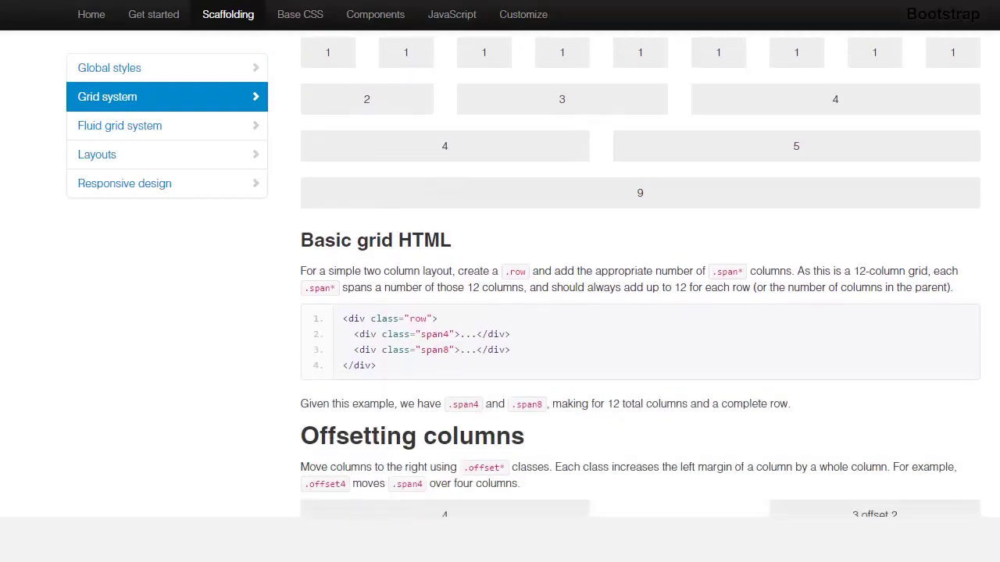
{"action": "scroll", "coordinate": [750, 234], "scroll_direction": "down", "scroll_amount": 1}
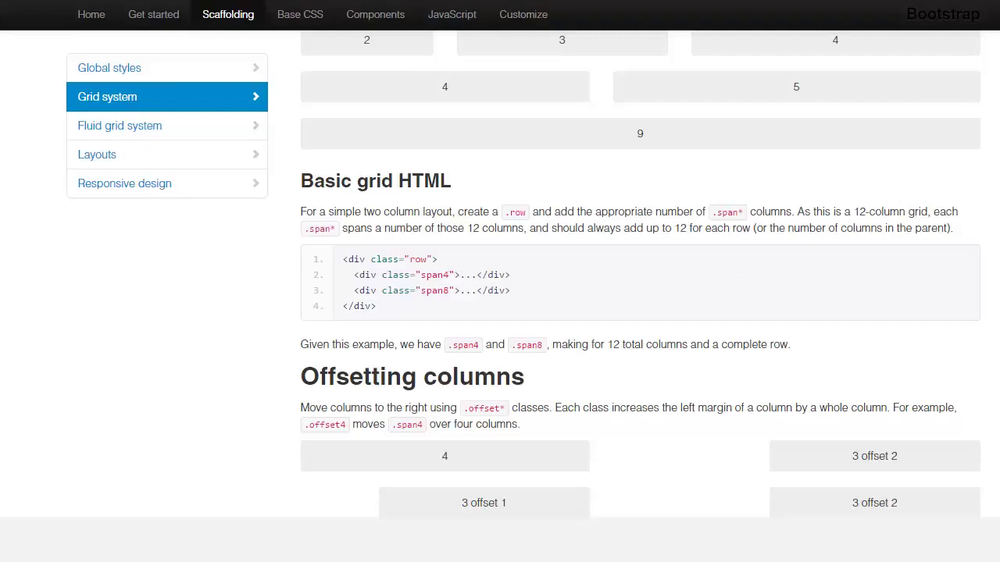
{"action": "scroll", "coordinate": [640, 274], "scroll_direction": "up", "scroll_amount": 2}
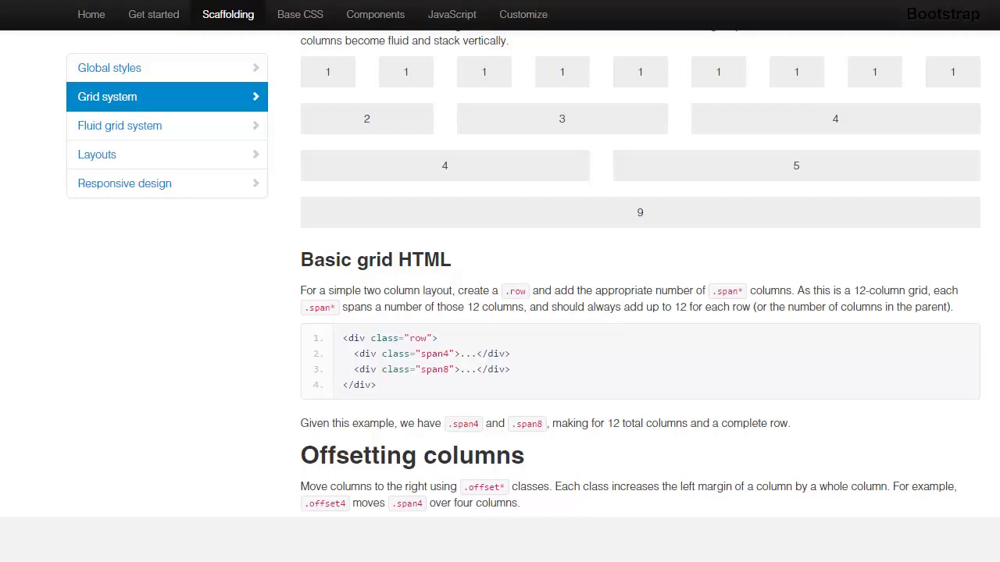
{"action": "scroll", "coordinate": [945, 154], "scroll_direction": "down", "scroll_amount": 7}
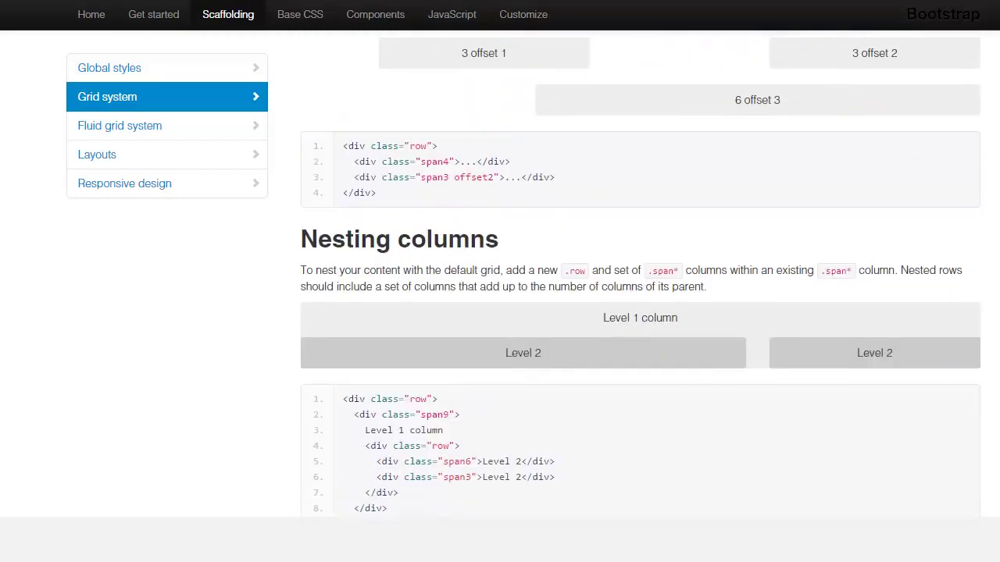
{"action": "scroll", "coordinate": [945, 154], "scroll_direction": "up", "scroll_amount": 1}
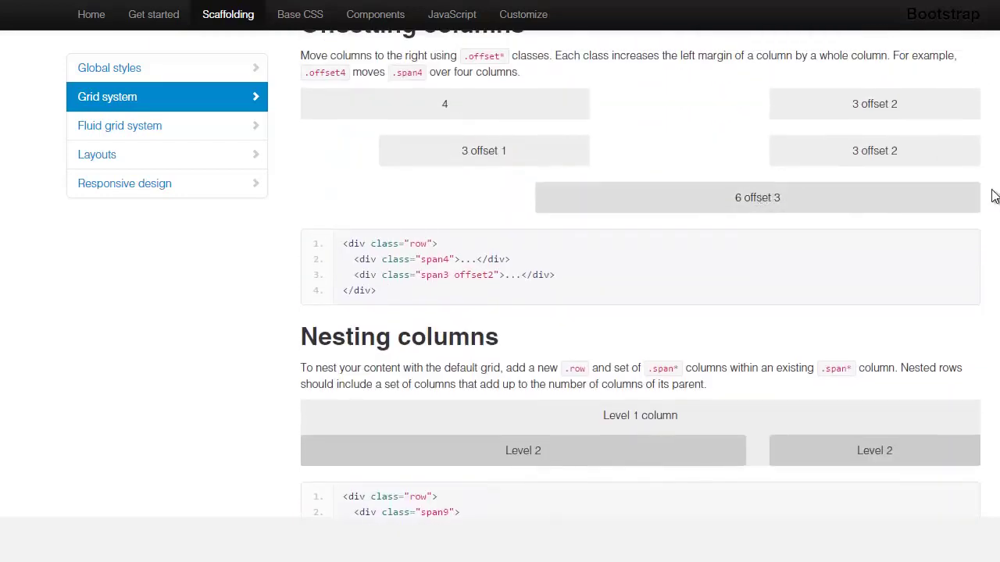
{"action": "scroll", "coordinate": [709, 116], "scroll_direction": "down", "scroll_amount": 1}
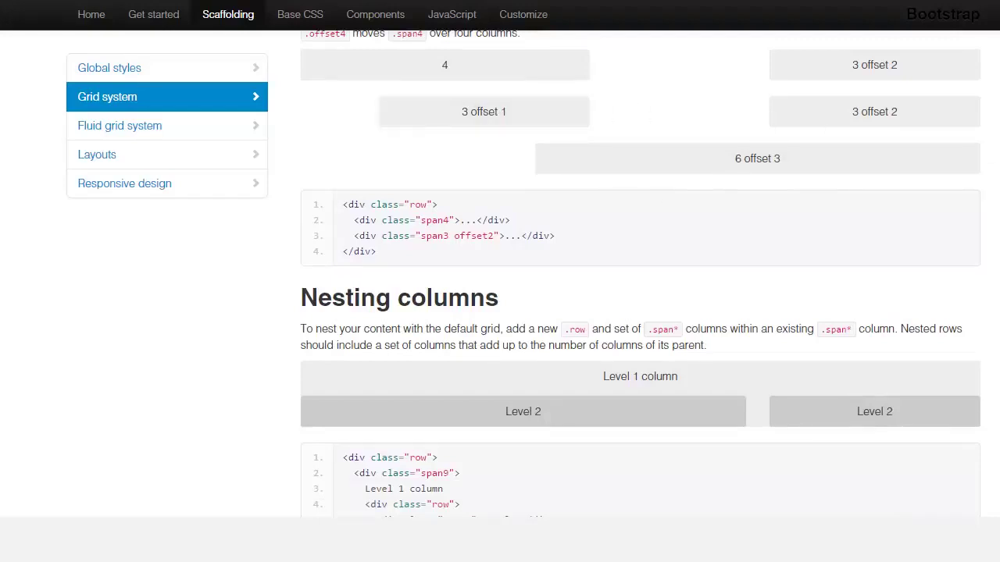
{"action": "scroll", "coordinate": [641, 278], "scroll_direction": "down", "scroll_amount": 9}
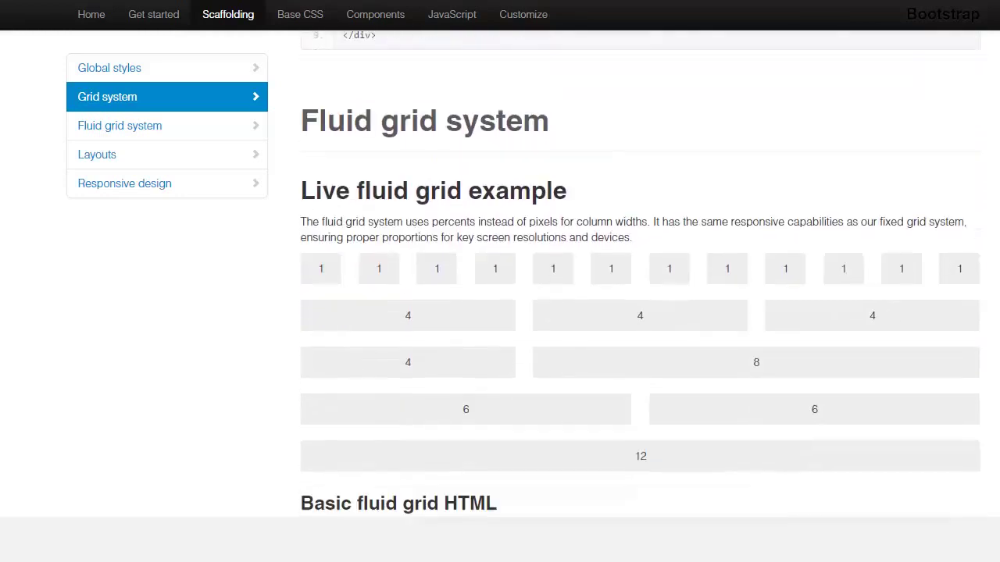
{"action": "scroll", "coordinate": [641, 285], "scroll_direction": "down", "scroll_amount": 1}
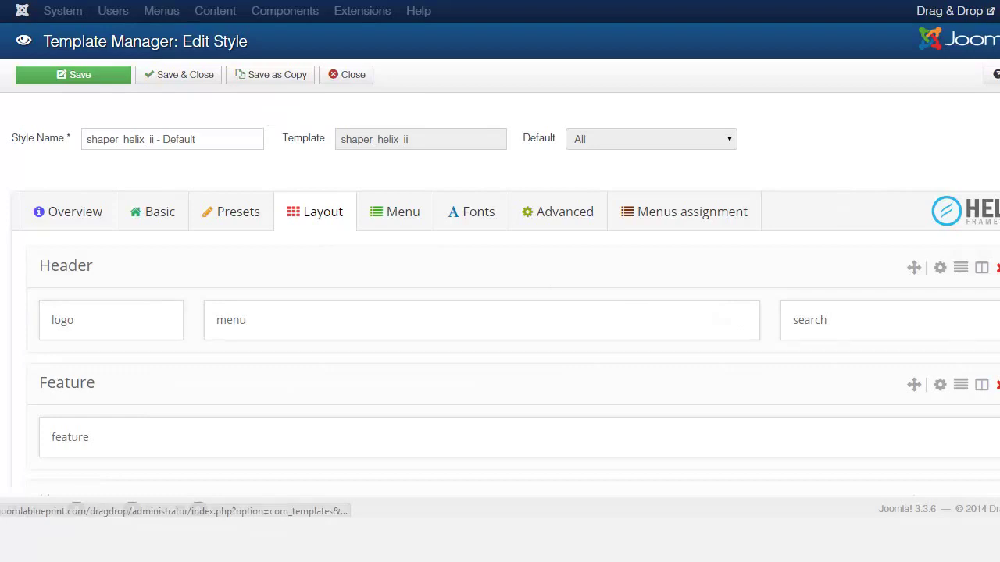
{"action": "scroll", "coordinate": [818, 243], "scroll_direction": "down", "scroll_amount": 3}
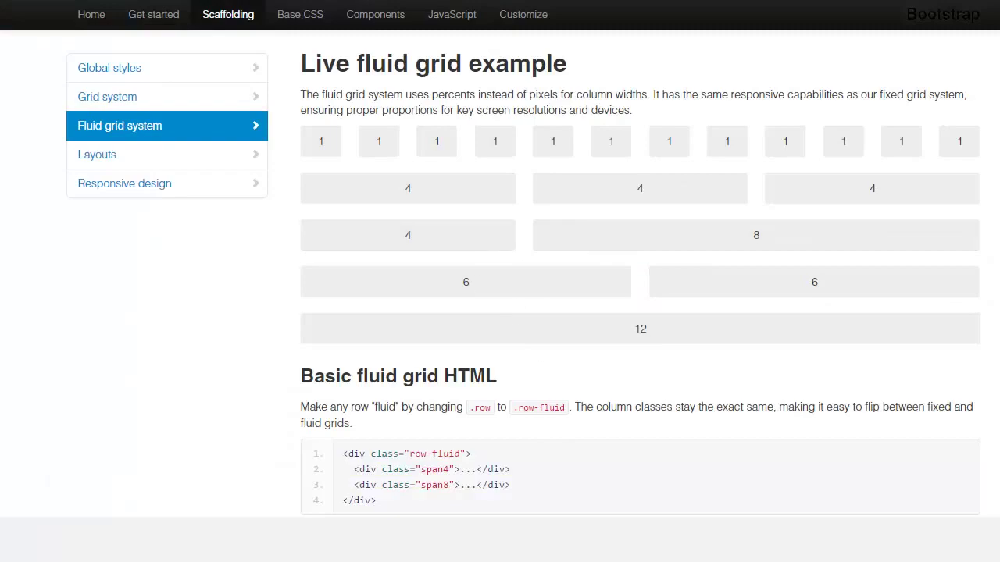
{"action": "scroll", "coordinate": [640, 313], "scroll_direction": "down", "scroll_amount": 15}
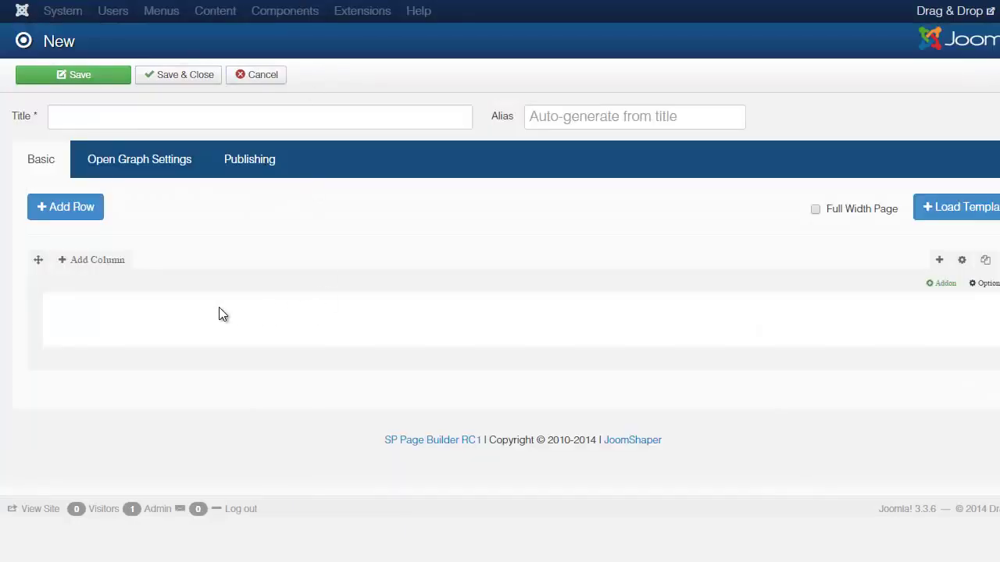
- Try a narrow-plus-wide two-column layout and a layout of four equal columns on the page's row
{"action": "mouse_move", "coordinate": [100, 272]}
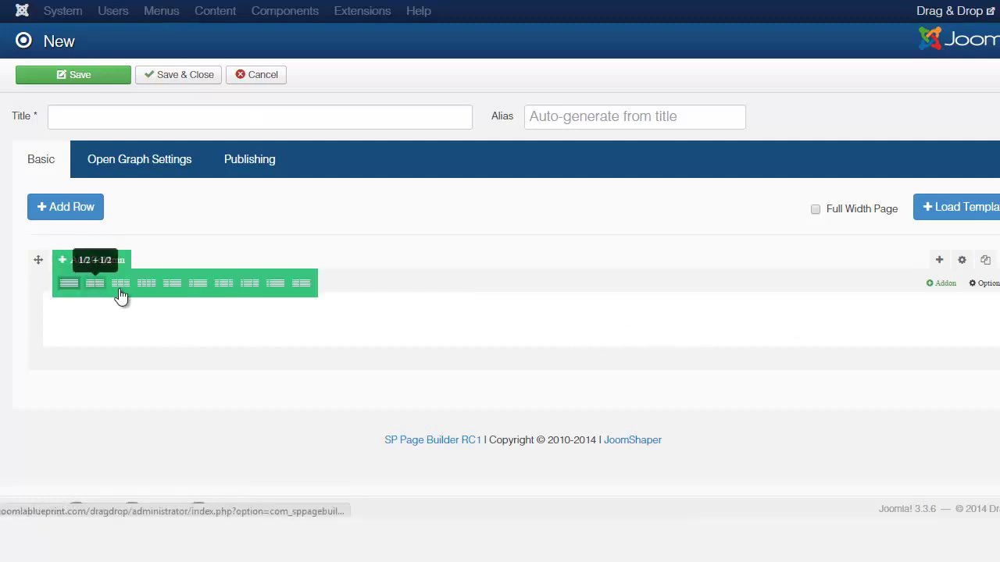
{"action": "left_click", "coordinate": [173, 284]}
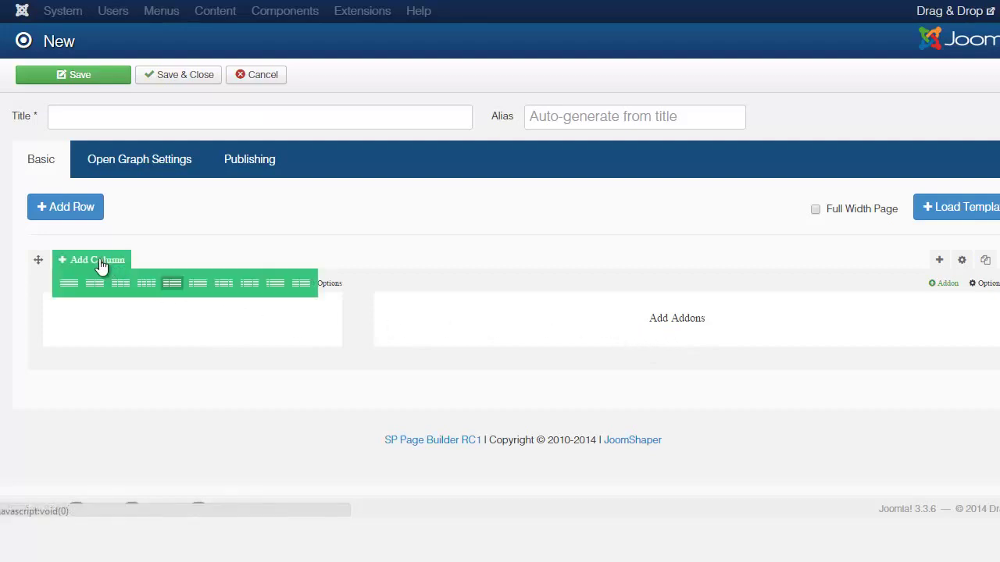
{"action": "left_click", "coordinate": [147, 286]}
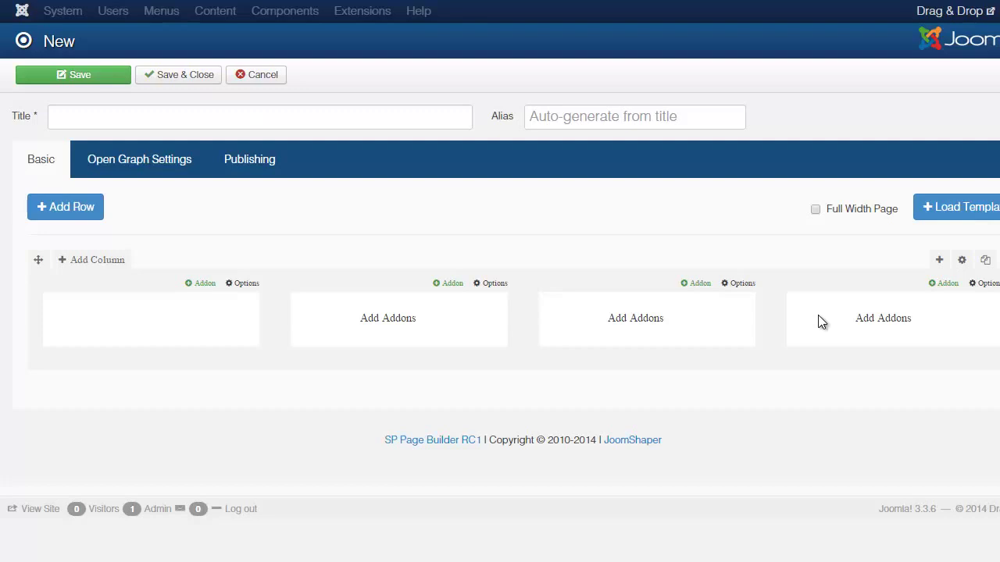
- Set the row's column layout to two equal halves (1/2 + 1/2)
{"action": "mouse_move", "coordinate": [90, 260]}
{"action": "left_click", "coordinate": [96, 283]}
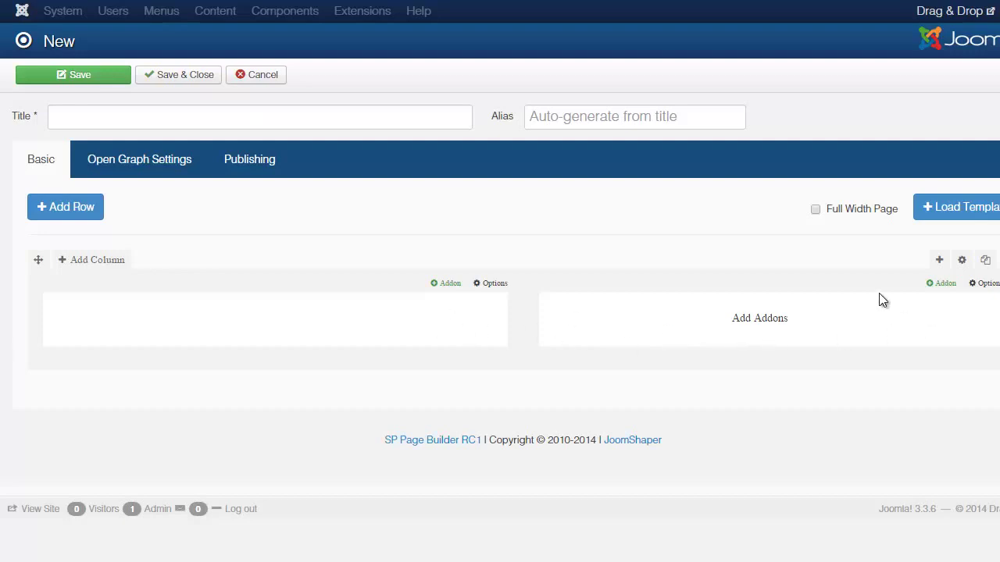
- Add a new row below the two-column row and delete it again
{"action": "left_click", "coordinate": [940, 260]}
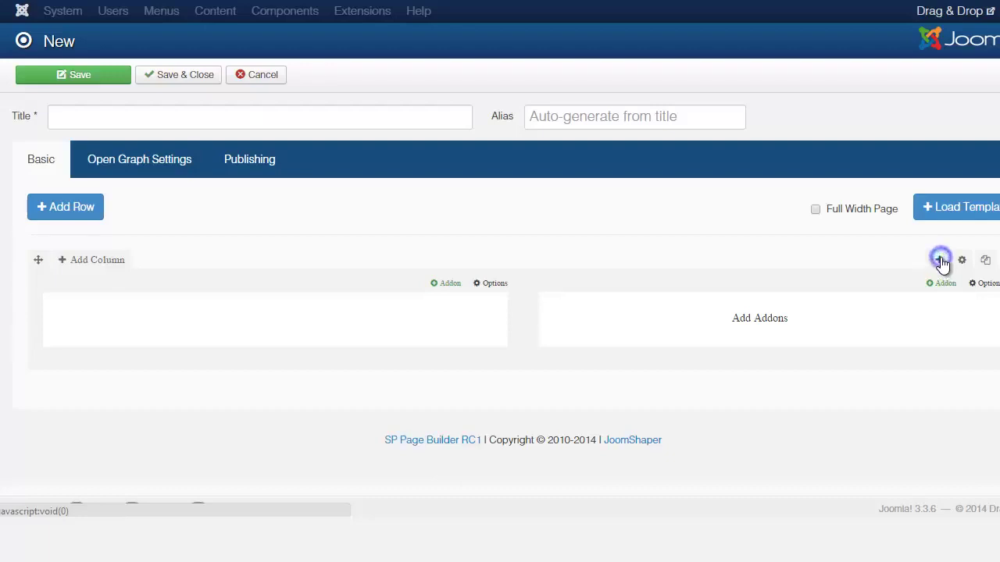
{"action": "scroll", "coordinate": [481, 398], "scroll_direction": "down", "scroll_amount": 2}
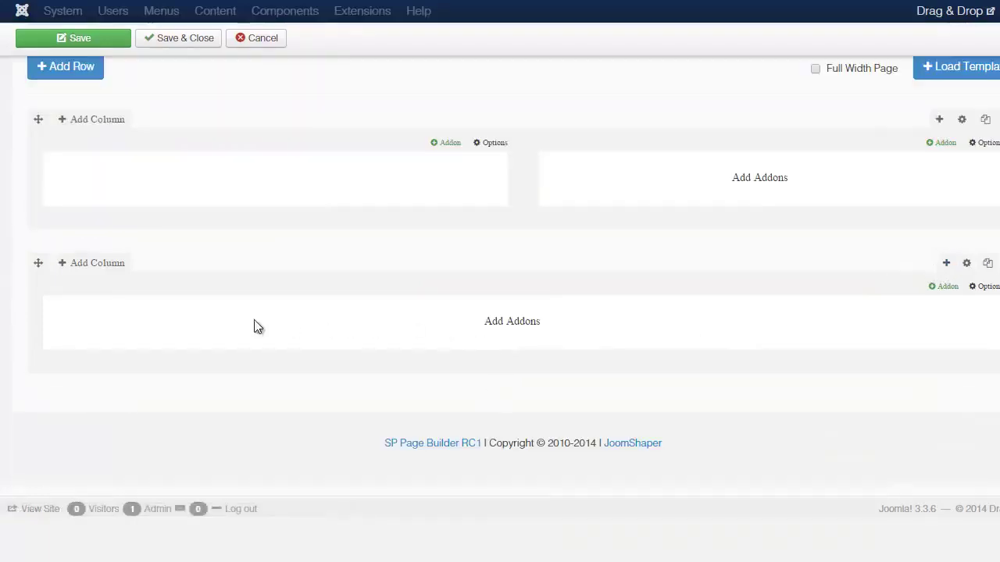
{"action": "mouse_move", "coordinate": [102, 270]}
{"action": "left_click", "coordinate": [987, 263]}
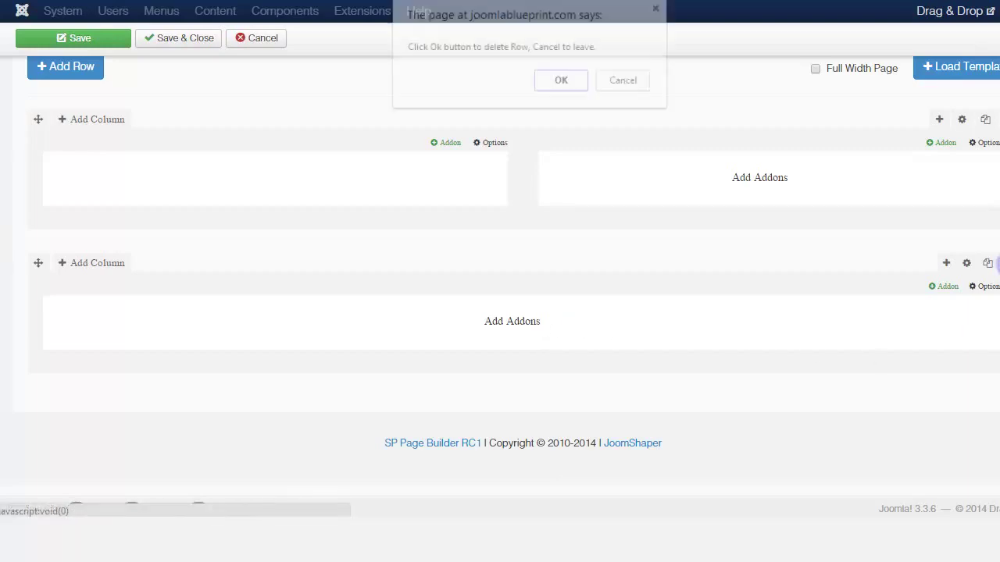
{"action": "left_click", "coordinate": [560, 81]}
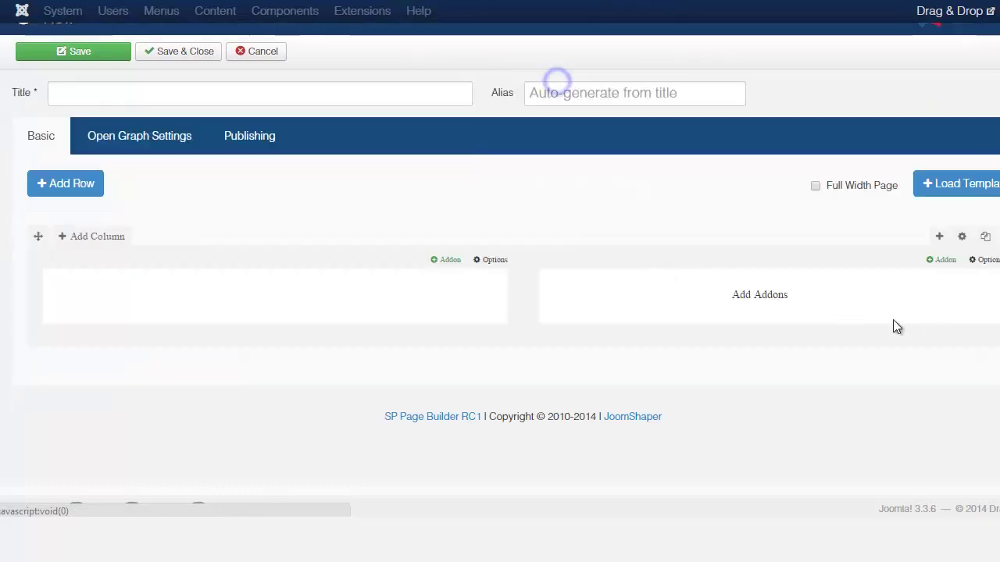
- Open the two-column row's options and examine its section title, background colour, background image, repeat and size settings
{"action": "left_click", "coordinate": [962, 235]}
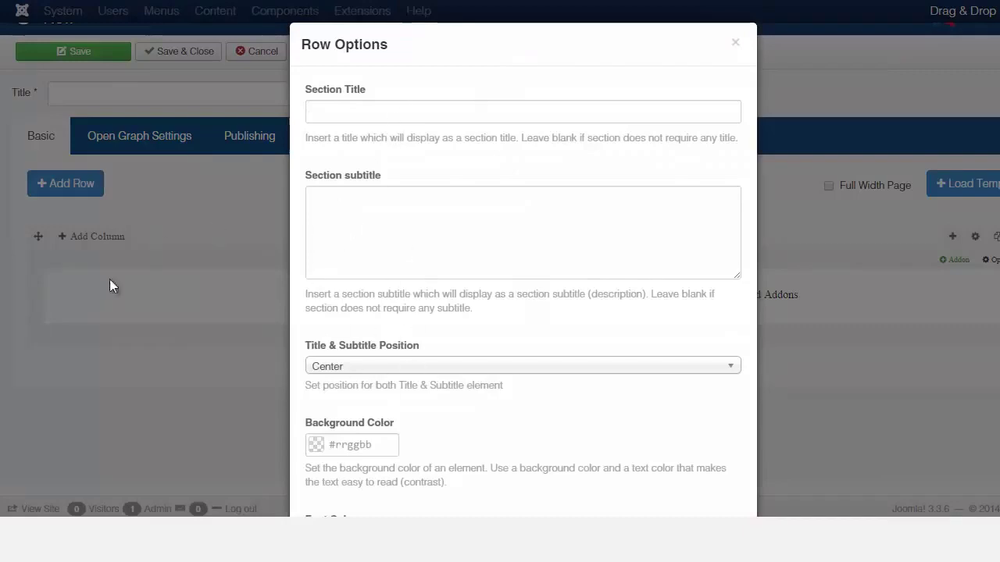
{"action": "scroll", "coordinate": [477, 336], "scroll_direction": "down", "scroll_amount": 2}
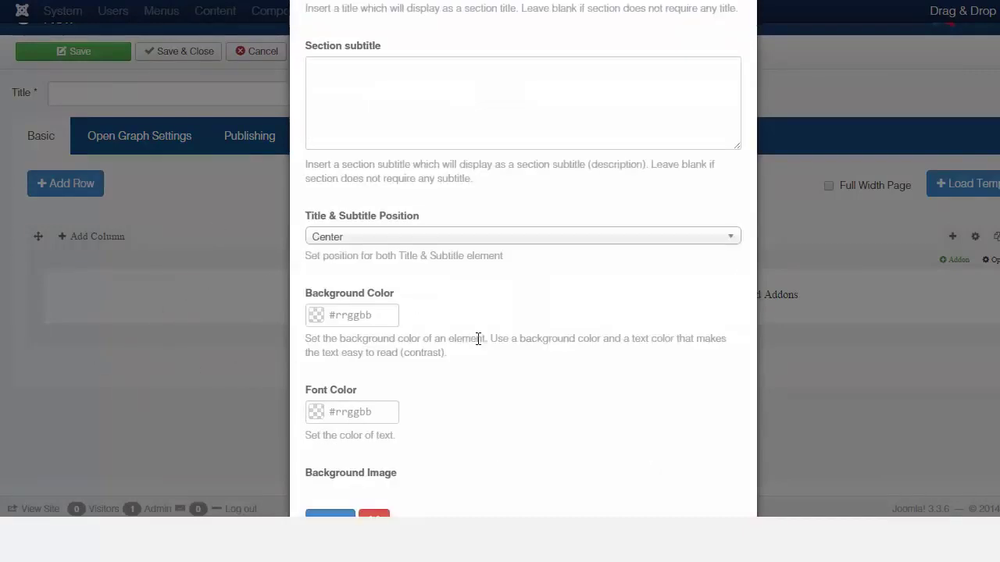
{"action": "left_click", "coordinate": [351, 314]}
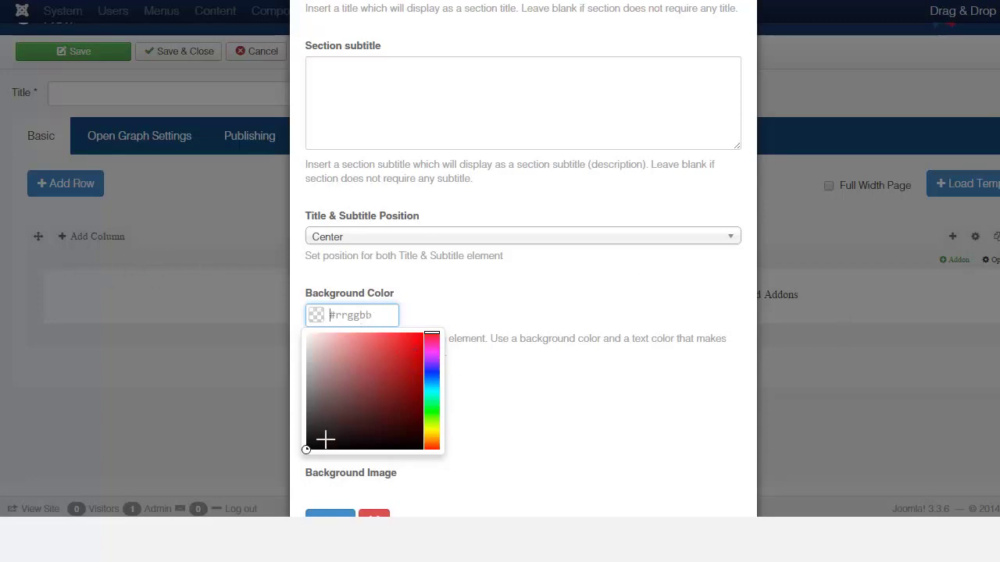
{"action": "scroll", "coordinate": [356, 408], "scroll_direction": "down", "scroll_amount": 3}
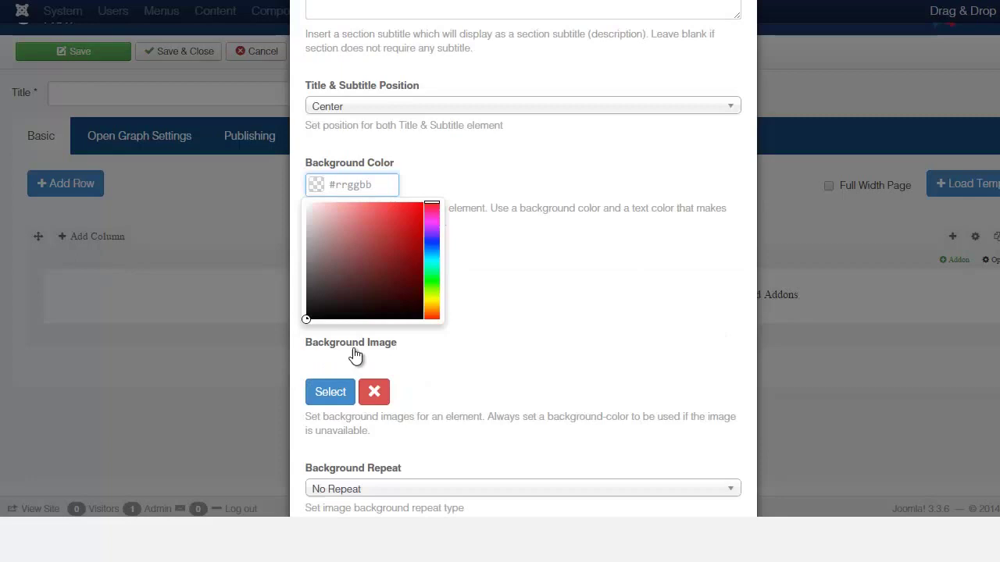
{"action": "scroll", "coordinate": [359, 358], "scroll_direction": "down", "scroll_amount": 3}
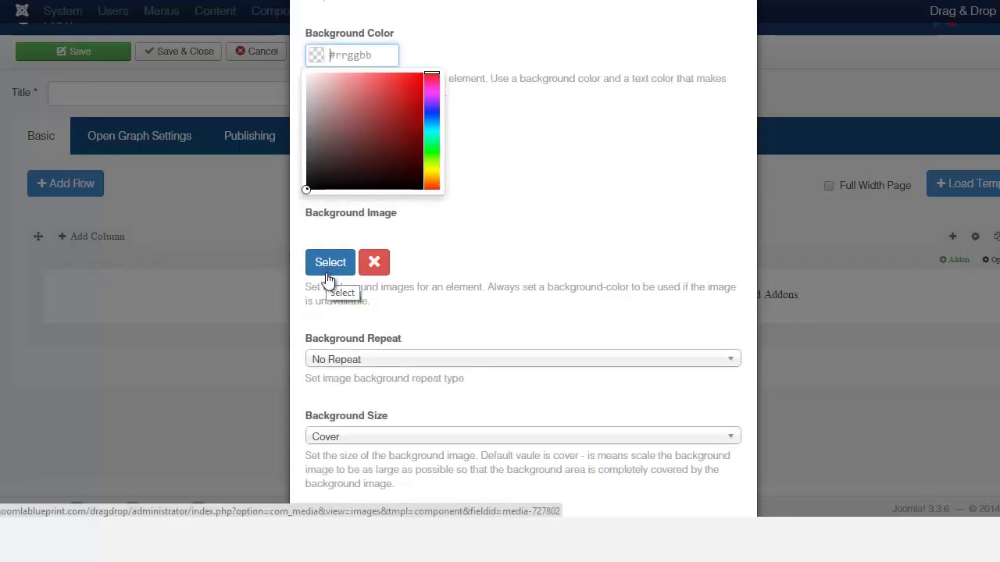
{"action": "scroll", "coordinate": [424, 380], "scroll_direction": "down", "scroll_amount": 3}
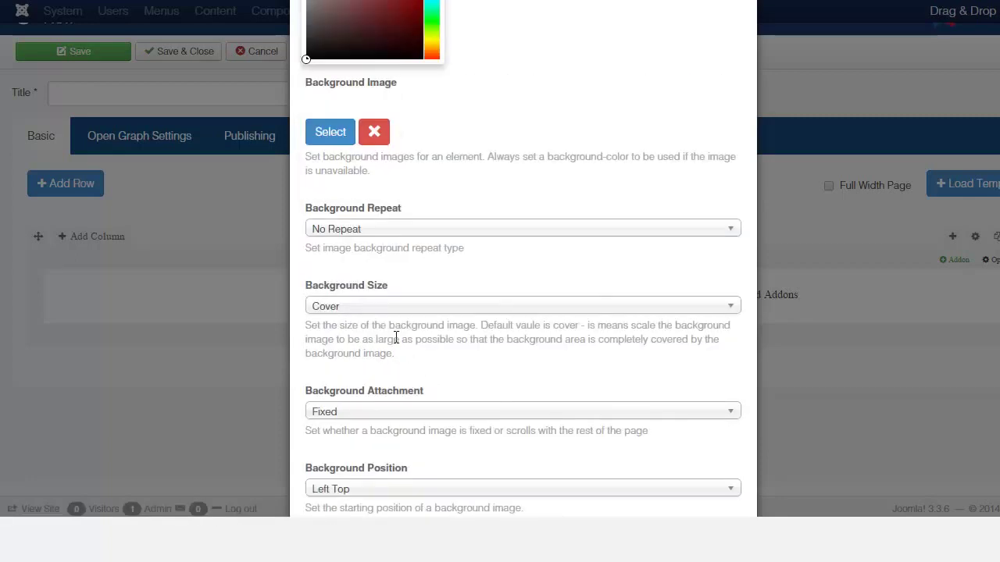
{"action": "left_click", "coordinate": [466, 227]}
{"action": "left_click", "coordinate": [465, 225]}
{"action": "left_click", "coordinate": [432, 310]}
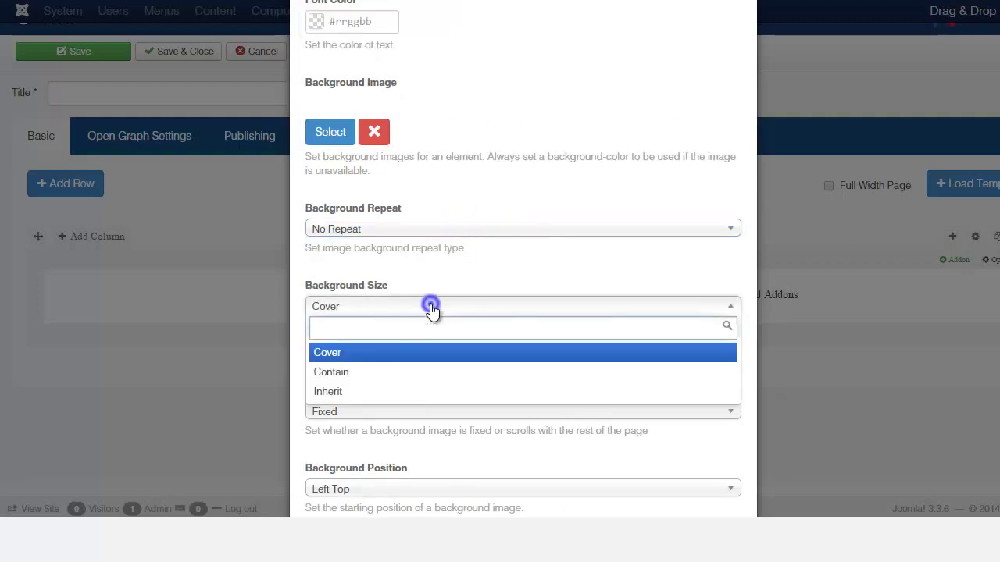
{"action": "left_click", "coordinate": [430, 304]}
- Examine the row's background attachment, position, video, section ID, CSS class, padding, margin and fullscreen settings, and close the options without applying
{"action": "scroll", "coordinate": [422, 346], "scroll_direction": "down", "scroll_amount": 3}
{"action": "scroll", "coordinate": [423, 346], "scroll_direction": "down", "scroll_amount": 3}
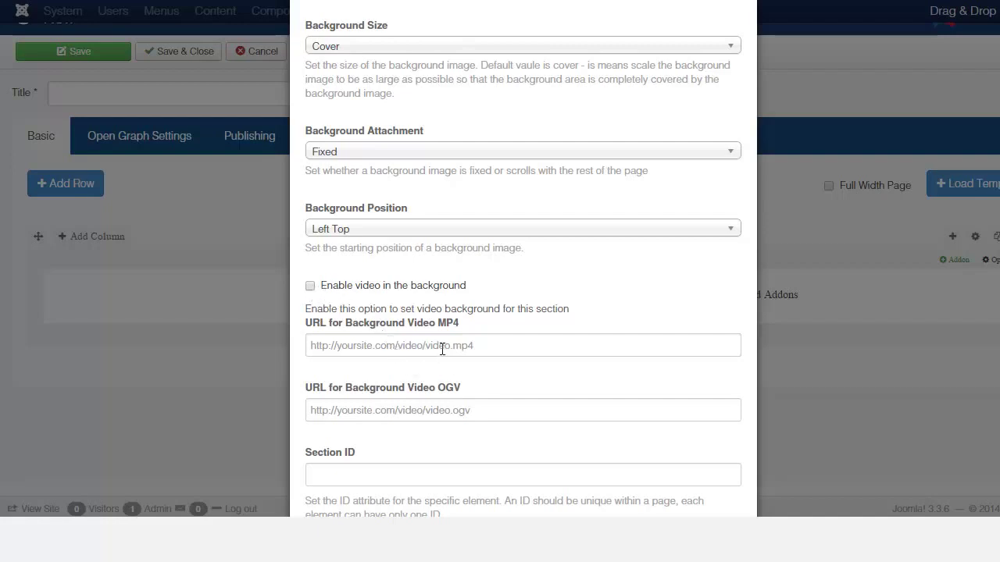
{"action": "left_click", "coordinate": [393, 349]}
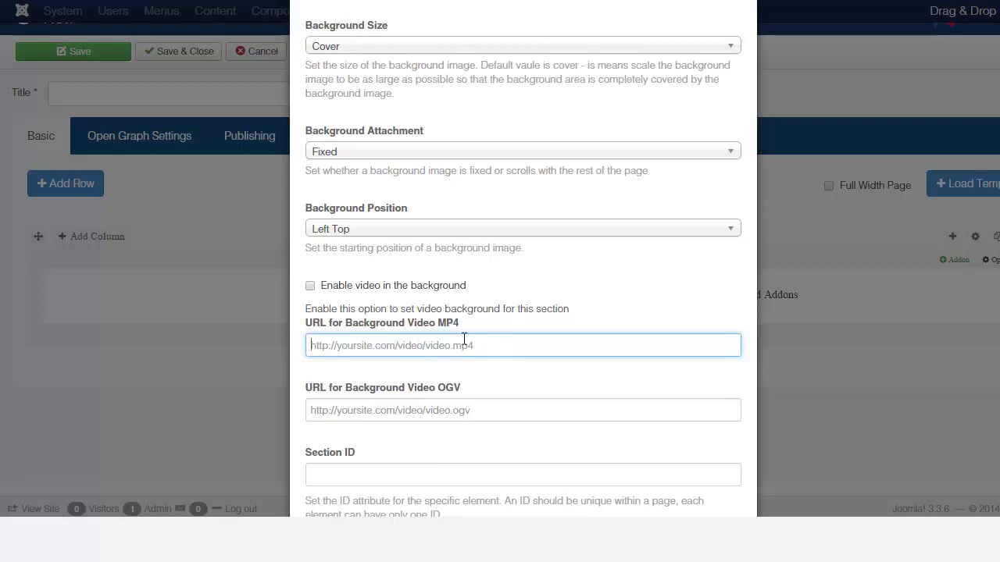
{"action": "scroll", "coordinate": [461, 338], "scroll_direction": "down", "scroll_amount": 2}
{"action": "scroll", "coordinate": [414, 344], "scroll_direction": "down", "scroll_amount": 5}
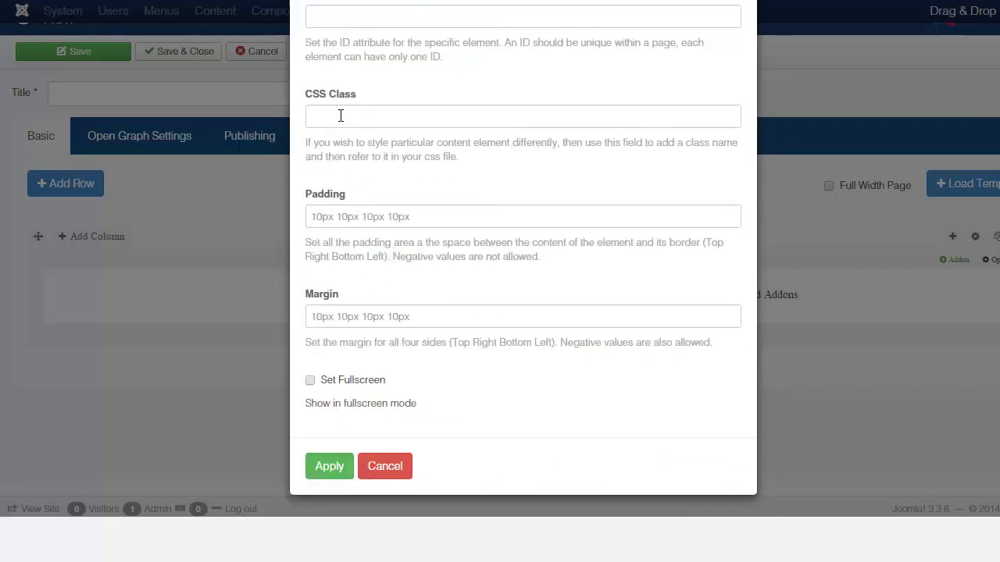
{"action": "left_click", "coordinate": [382, 217]}
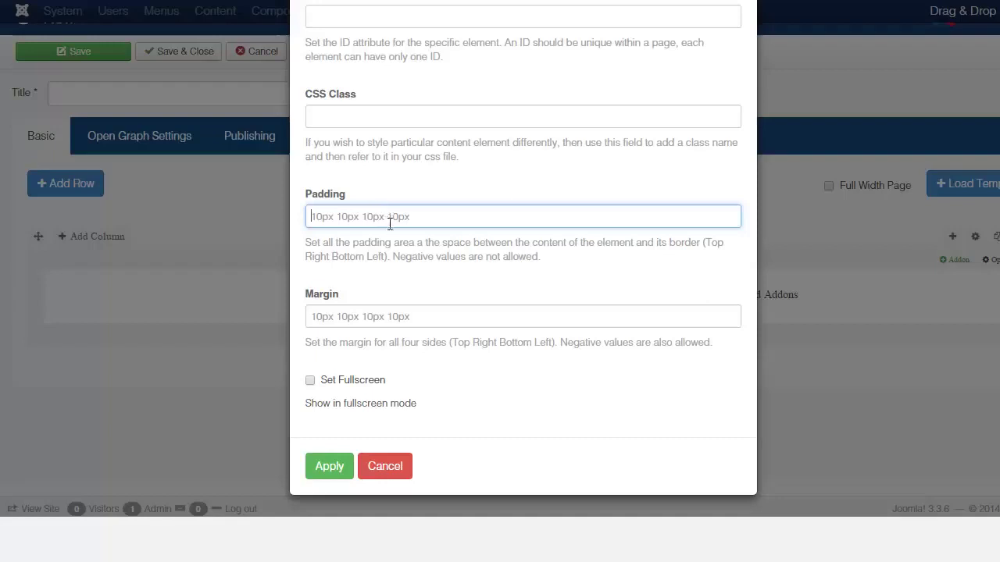
{"action": "left_click", "coordinate": [387, 117]}
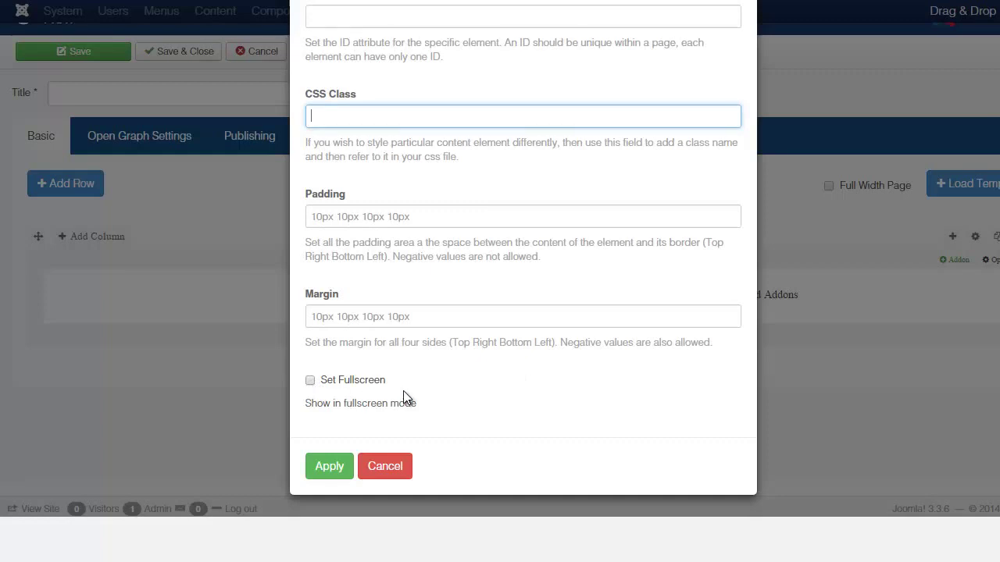
{"action": "scroll", "coordinate": [403, 397], "scroll_direction": "up", "scroll_amount": 3}
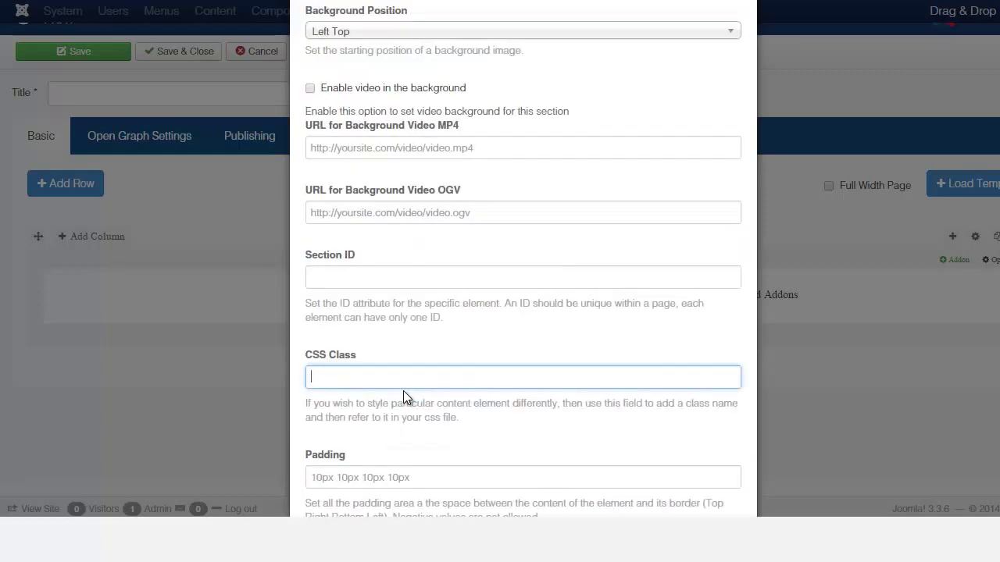
{"action": "scroll", "coordinate": [404, 395], "scroll_direction": "down", "scroll_amount": 3}
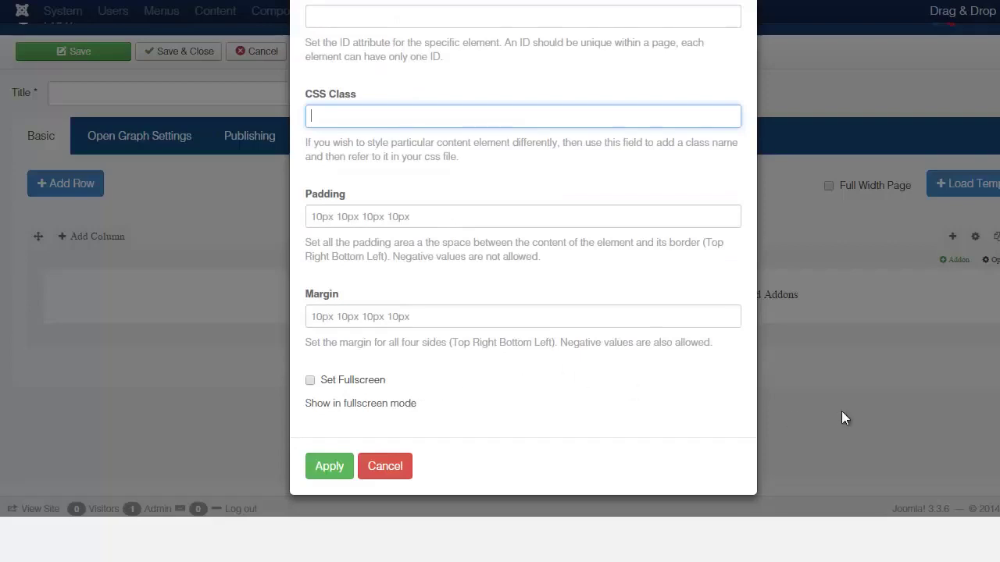
{"action": "left_click", "coordinate": [401, 467]}
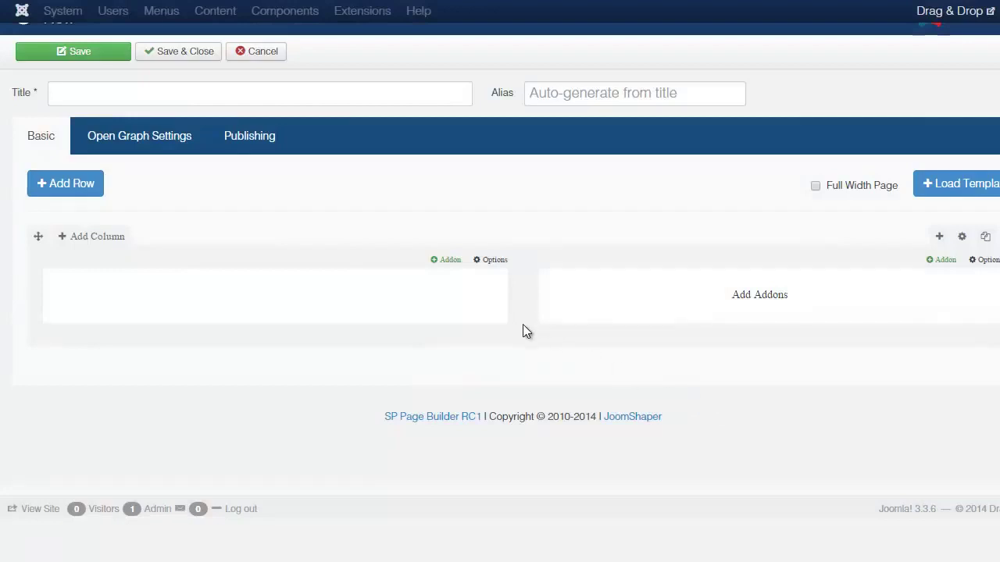
- Examine the list of add-ons available for the row's first column and close it without inserting one
{"action": "left_click", "coordinate": [448, 262]}
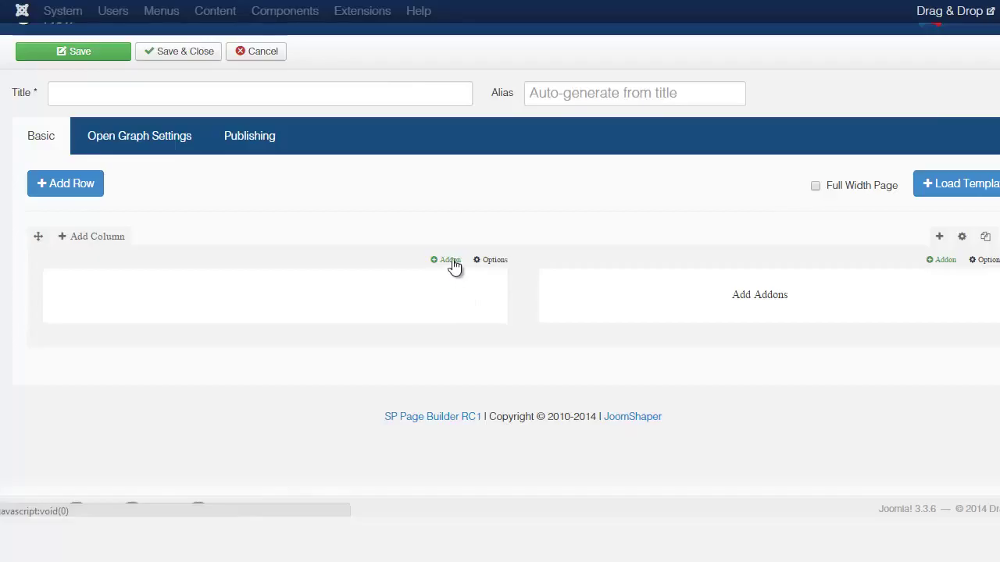
{"action": "left_click", "coordinate": [451, 263]}
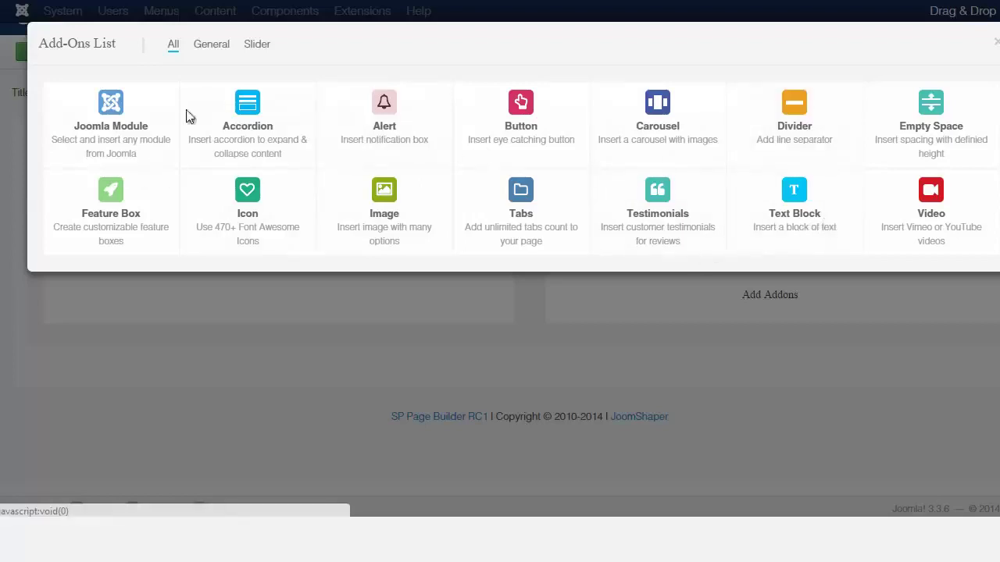
{"action": "left_click", "coordinate": [995, 43]}
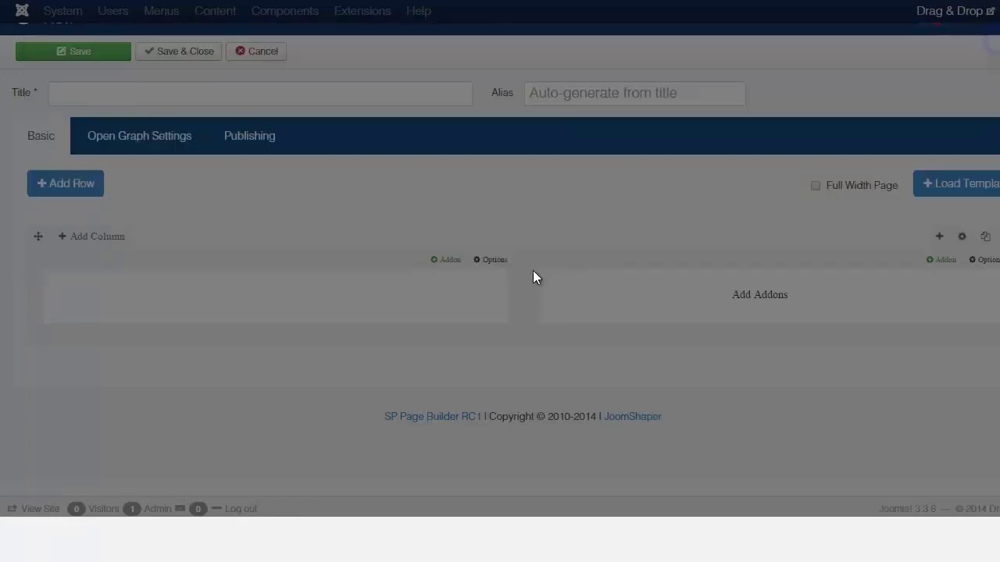
- Open the first column's options and review Bootstrap's scaffolding documentation on the fluid grid system
{"action": "left_click", "coordinate": [498, 259]}
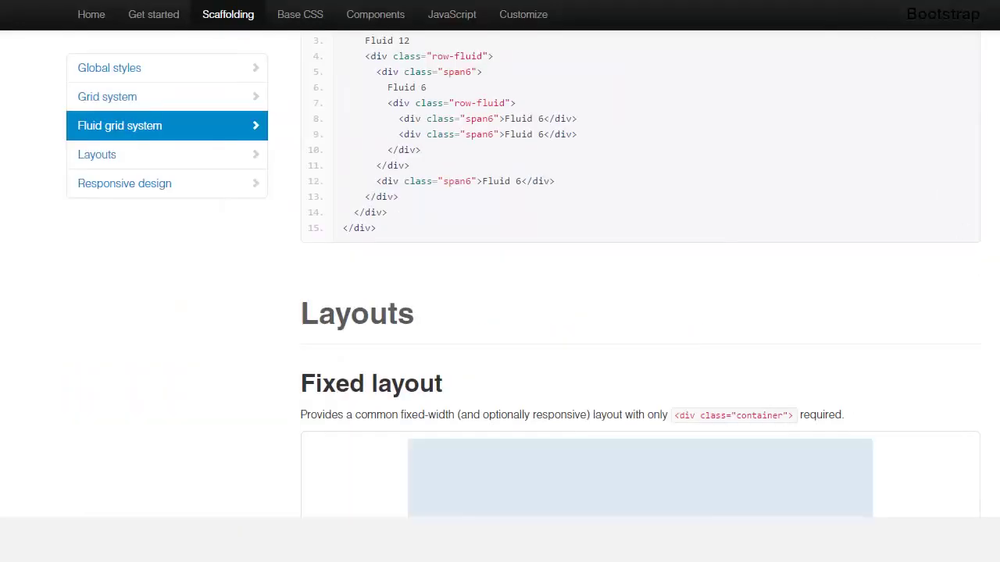
{"action": "scroll", "coordinate": [640, 273], "scroll_direction": "up", "scroll_amount": 8}
{"action": "scroll", "coordinate": [641, 273], "scroll_direction": "up", "scroll_amount": 3}
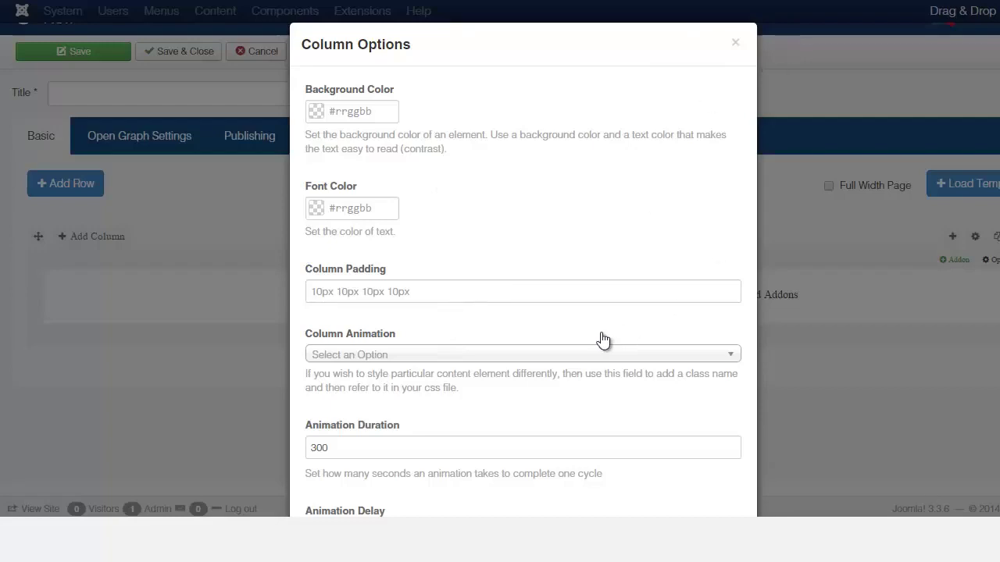
- Examine the first column's font colour, padding, animation, duration, delay and CSS class settings, and close the options without applying
{"action": "left_click", "coordinate": [380, 208]}
{"action": "left_click", "coordinate": [555, 222]}
{"action": "scroll", "coordinate": [593, 338], "scroll_direction": "down", "scroll_amount": 2}
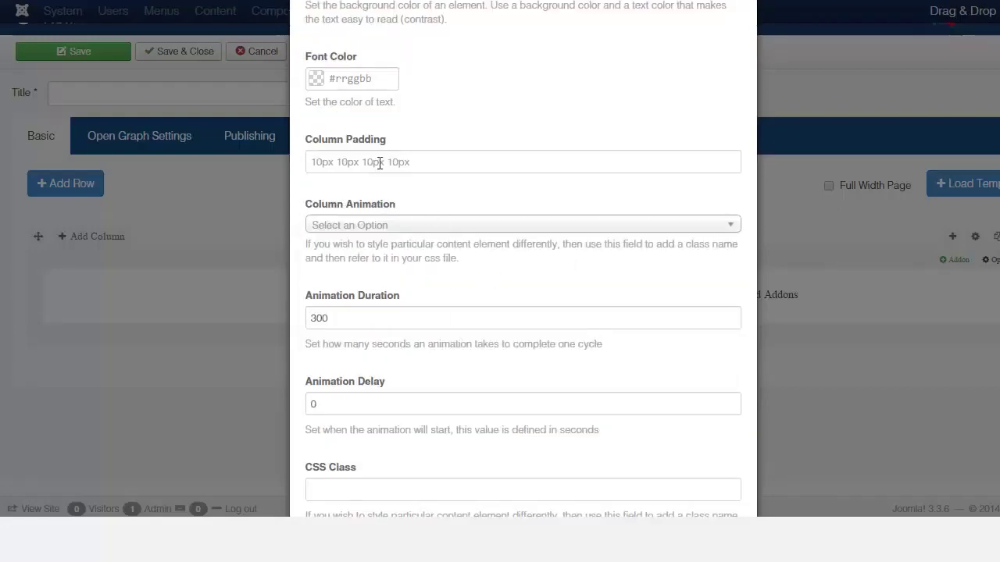
{"action": "scroll", "coordinate": [542, 323], "scroll_direction": "down", "scroll_amount": 2}
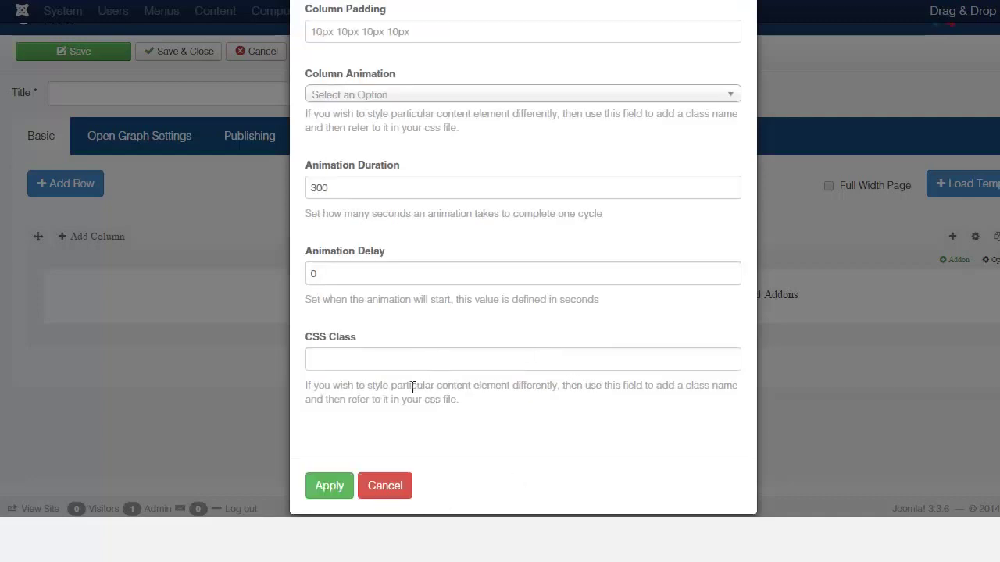
{"action": "left_click", "coordinate": [390, 485]}
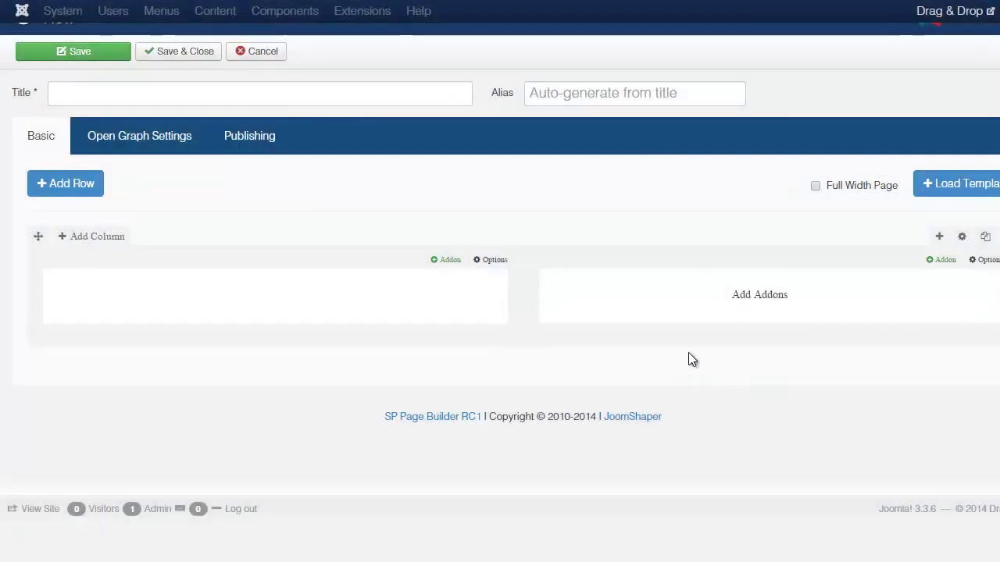